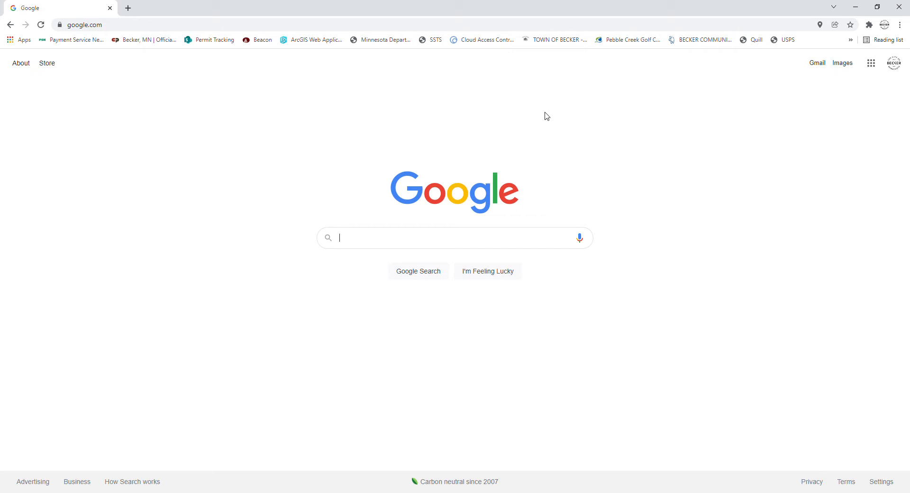
- Open the bookmarked Beacon site and go back to google.com
{"action": "left_click", "coordinate": [266, 45]}
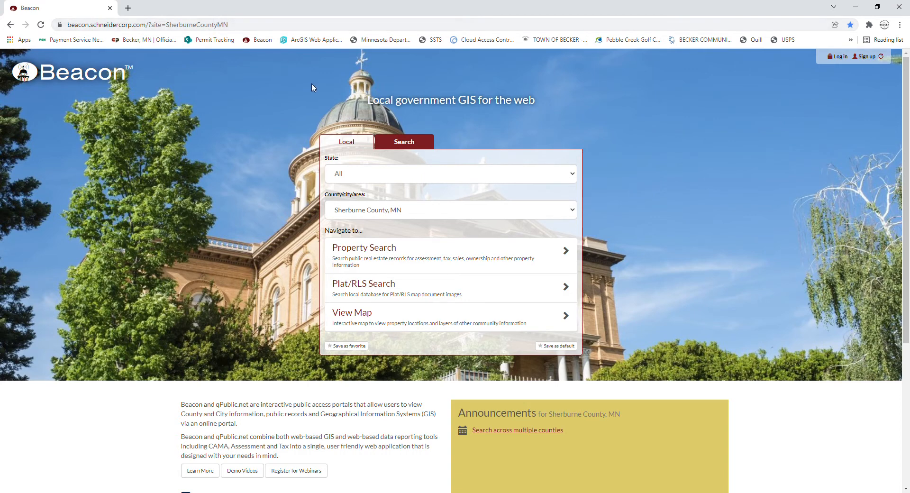
{"action": "left_click", "coordinate": [250, 24]}
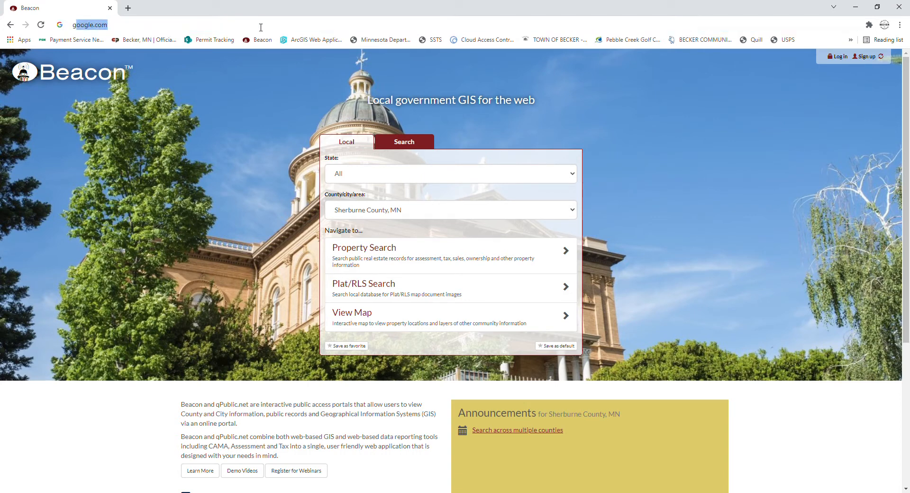
{"action": "type", "text": "google.com"}
{"action": "key", "text": "Return"}
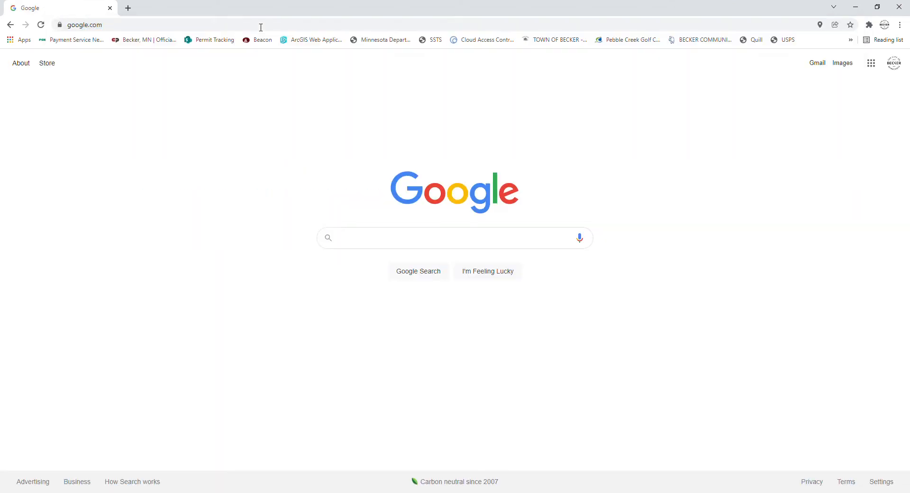
- Search Google for "sherburne county beacon" and open the Sherburne County - Beacon result
{"action": "left_click", "coordinate": [394, 240]}
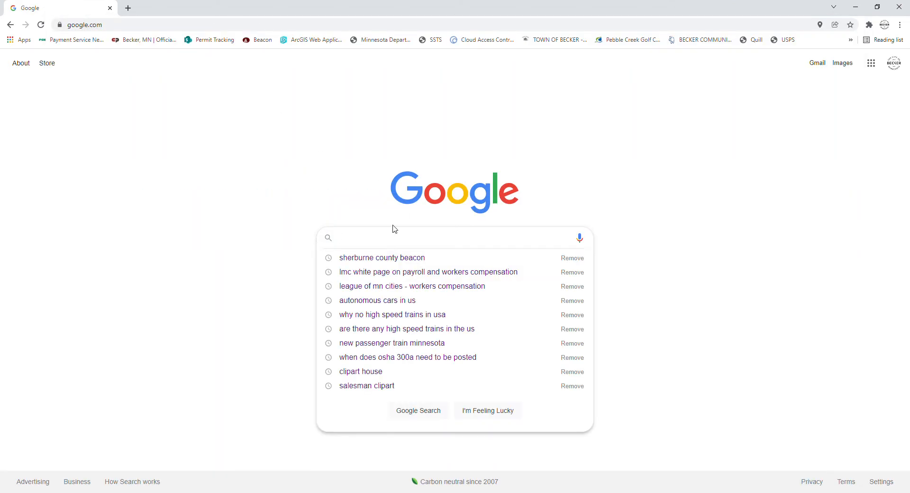
{"action": "left_click", "coordinate": [377, 259]}
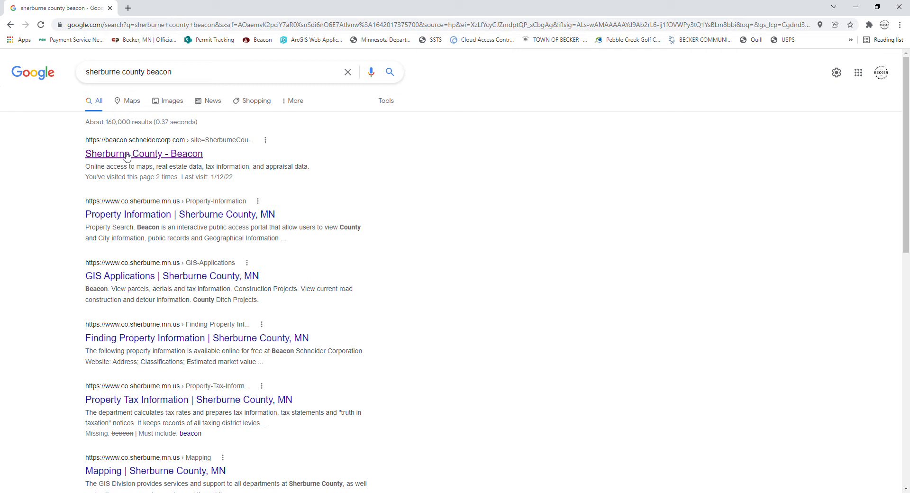
{"action": "left_click", "coordinate": [179, 156]}
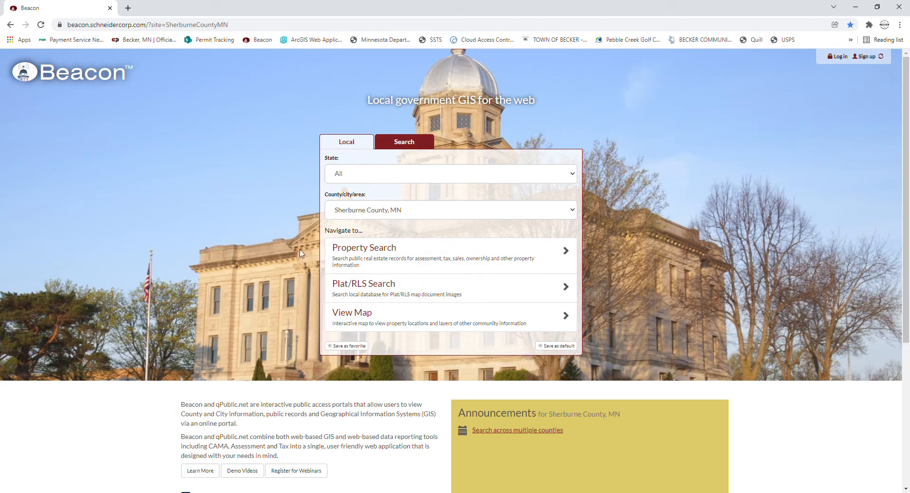
- Open Property Search for Sherburne County, MN and run an Advanced Address Search for the property's street address
{"action": "left_click", "coordinate": [462, 256]}
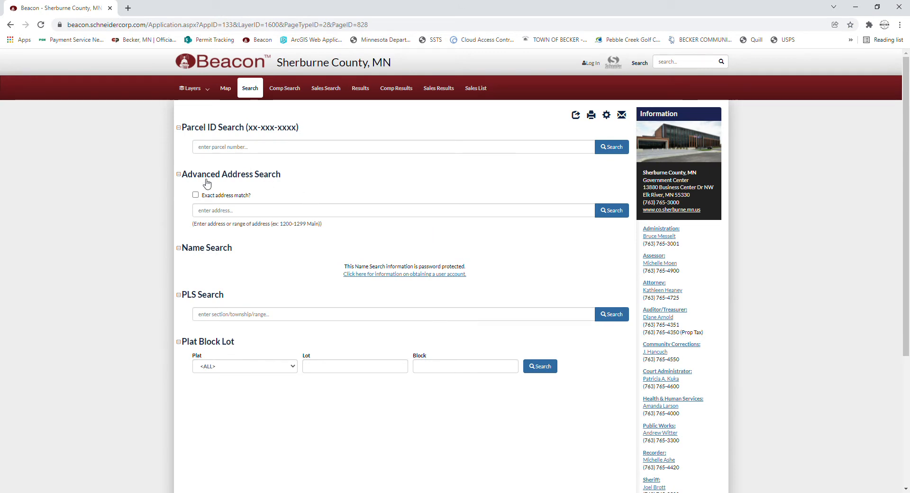
{"action": "left_click", "coordinate": [237, 212]}
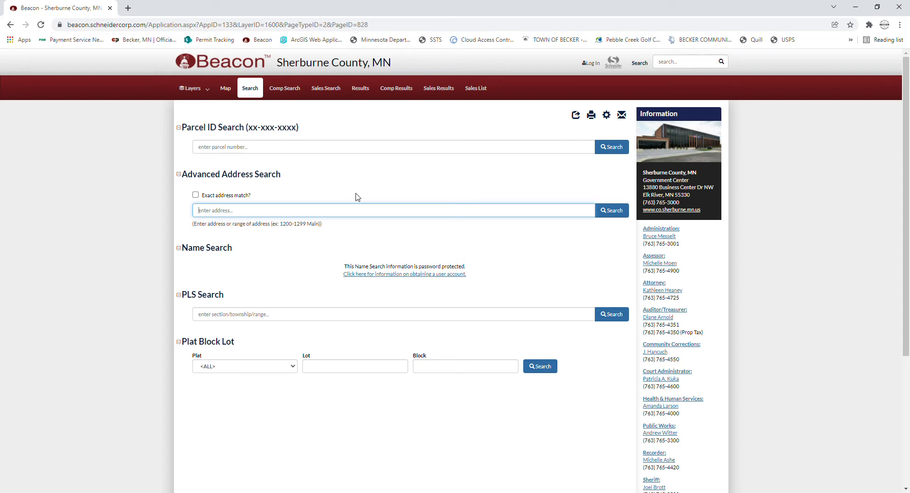
{"action": "left_click", "coordinate": [261, 232]}
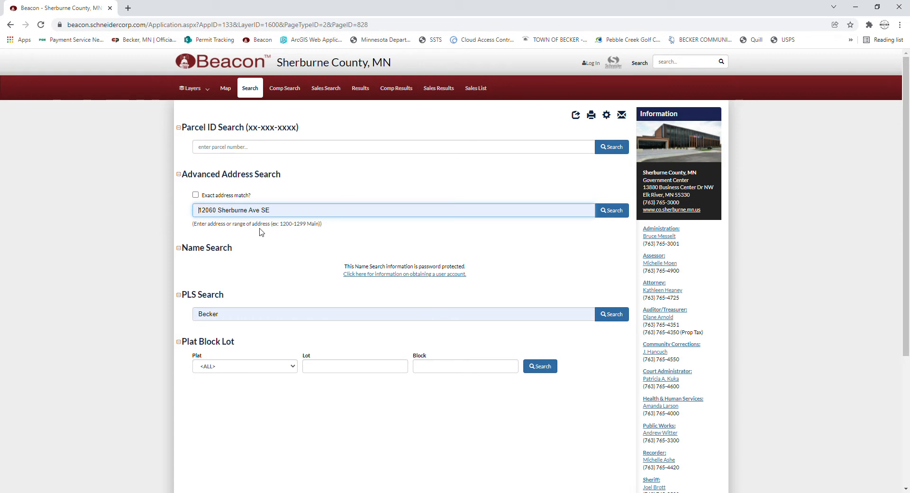
{"action": "left_click", "coordinate": [261, 231]}
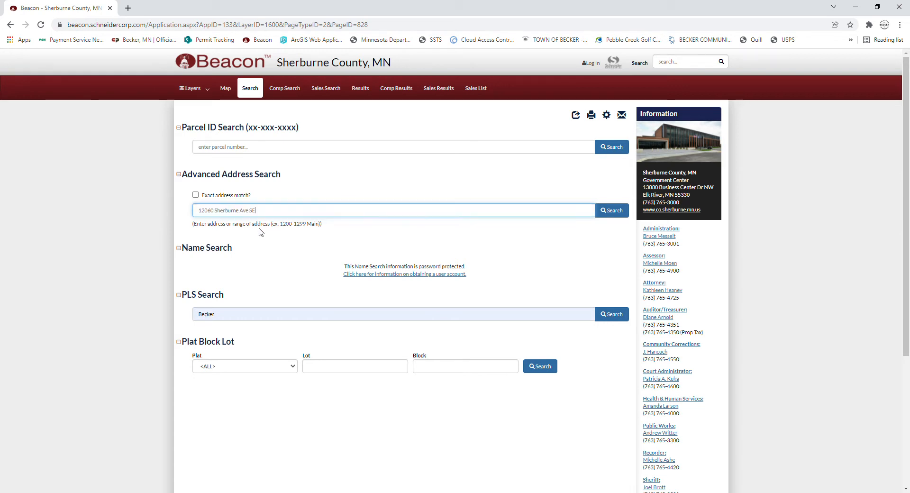
{"action": "left_click", "coordinate": [617, 215]}
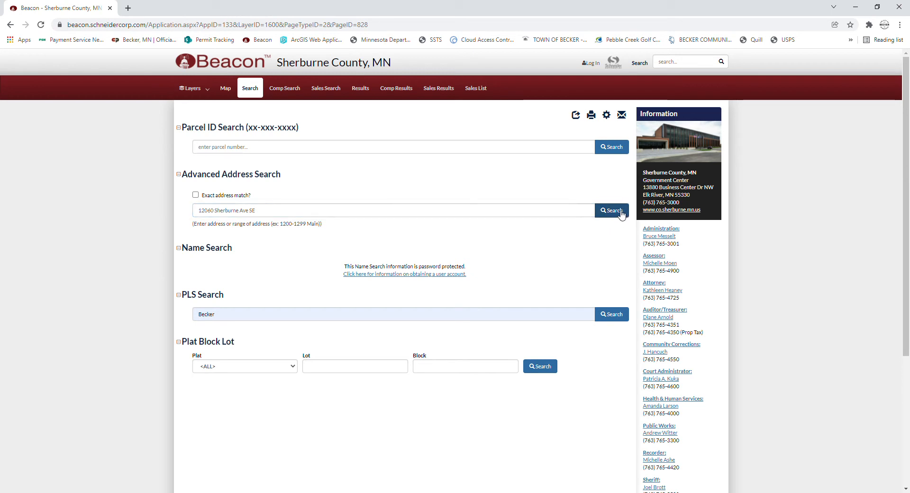
{"action": "left_click", "coordinate": [616, 214]}
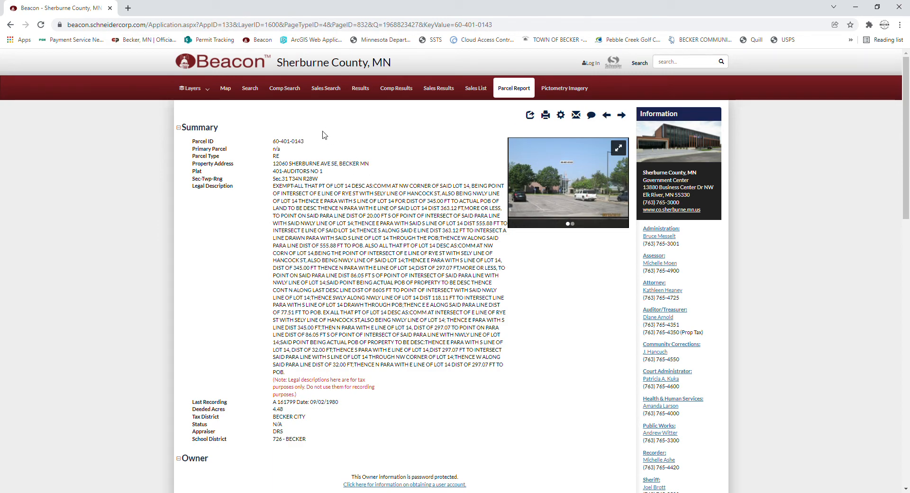
- Look through the sections of the parcel report and show the parcel on the map
{"action": "scroll", "coordinate": [321, 148], "scroll_direction": "down", "scroll_amount": 2}
{"action": "scroll", "coordinate": [379, 176], "scroll_direction": "down", "scroll_amount": 5}
{"action": "scroll", "coordinate": [360, 331], "scroll_direction": "up", "scroll_amount": 8}
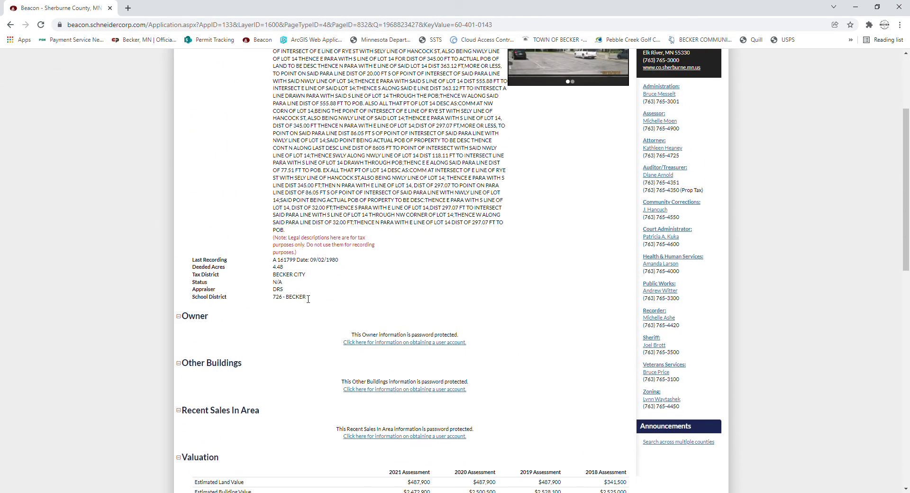
{"action": "scroll", "coordinate": [433, 379], "scroll_direction": "down", "scroll_amount": 7}
{"action": "scroll", "coordinate": [408, 341], "scroll_direction": "up", "scroll_amount": 6}
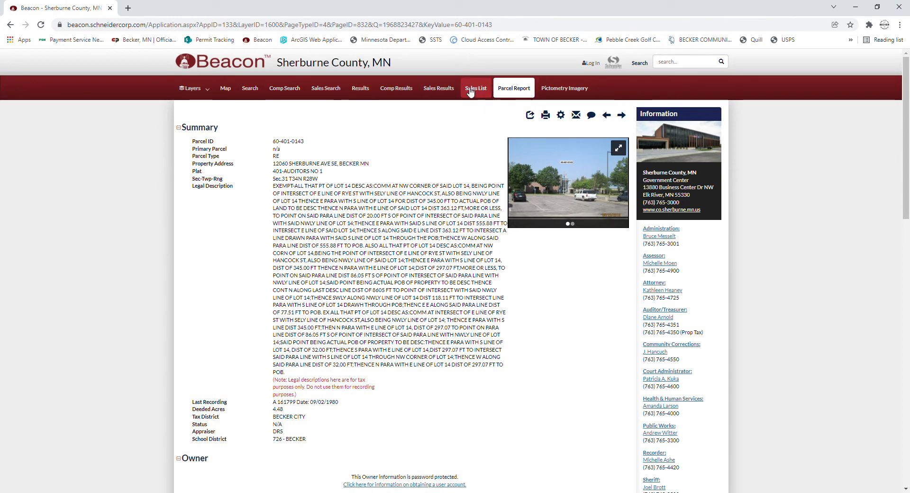
{"action": "left_click", "coordinate": [226, 89]}
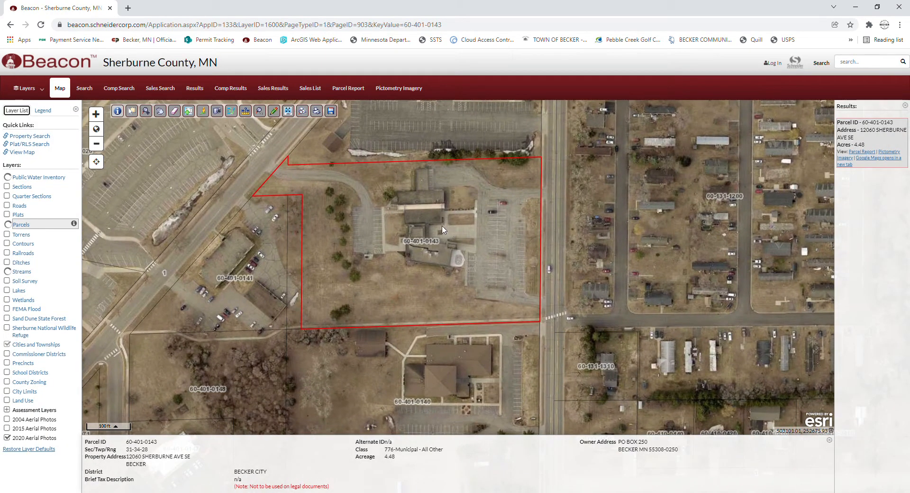
- Examine the highlighted parcel on the aerial map, checking its boundary lines, building, driveway and parking areas
{"action": "scroll", "coordinate": [433, 216], "scroll_direction": "up", "scroll_amount": 1}
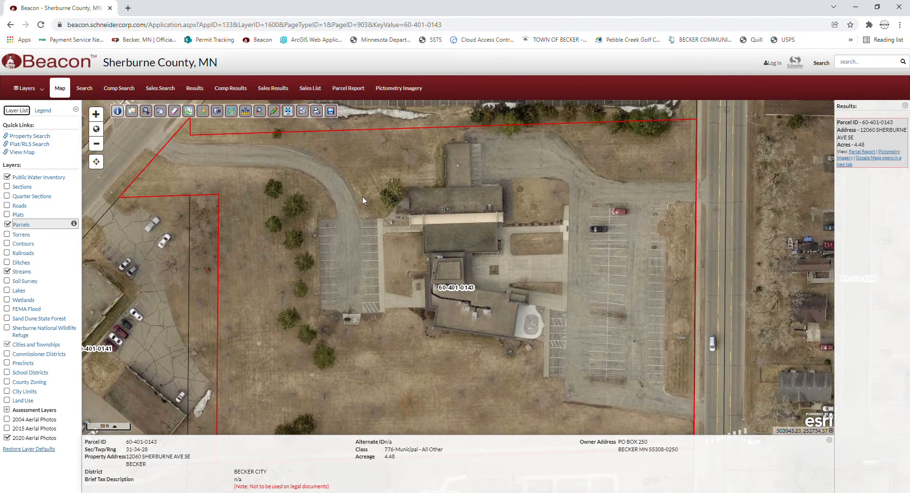
{"action": "left_click_drag", "start_coordinate": [439, 196], "coordinate": [460, 214]}
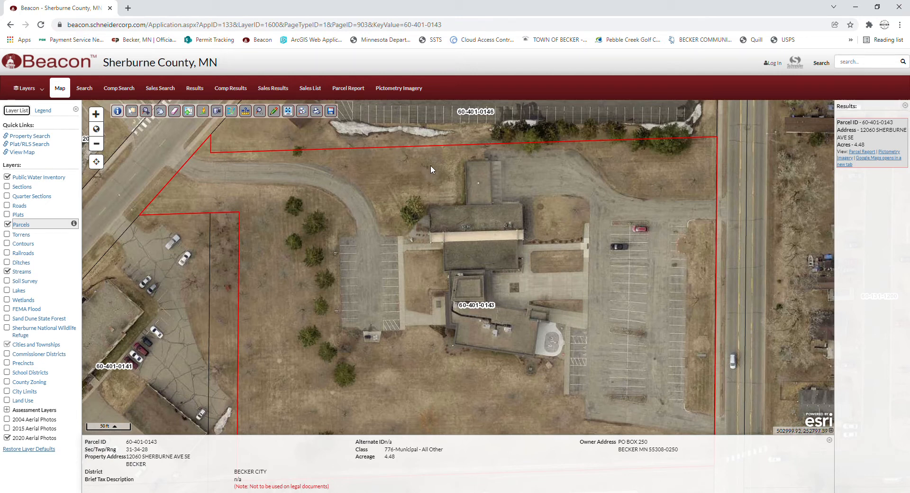
{"action": "scroll", "coordinate": [428, 172], "scroll_direction": "up", "scroll_amount": 1}
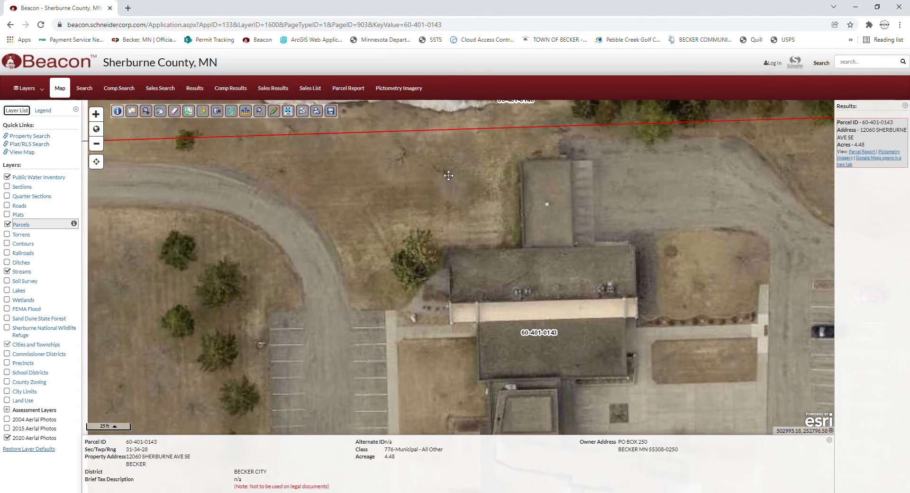
{"action": "left_click", "coordinate": [444, 174]}
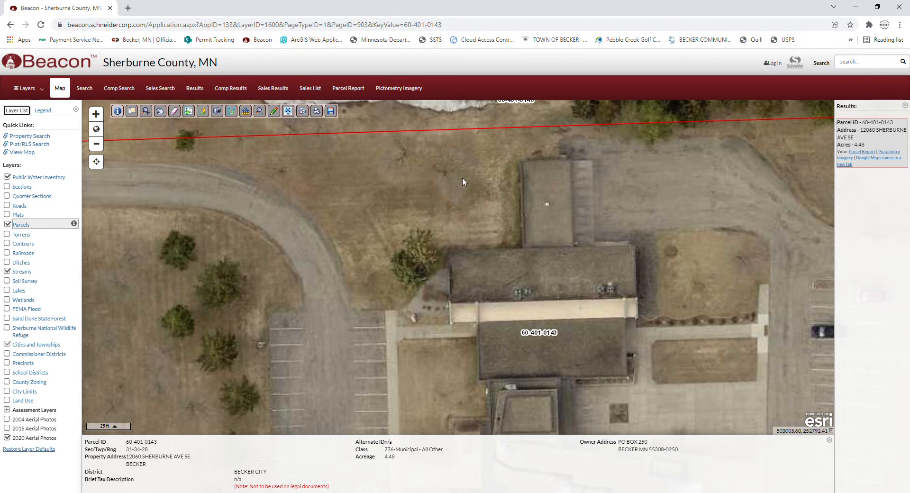
{"action": "left_click_drag", "start_coordinate": [462, 177], "coordinate": [441, 190]}
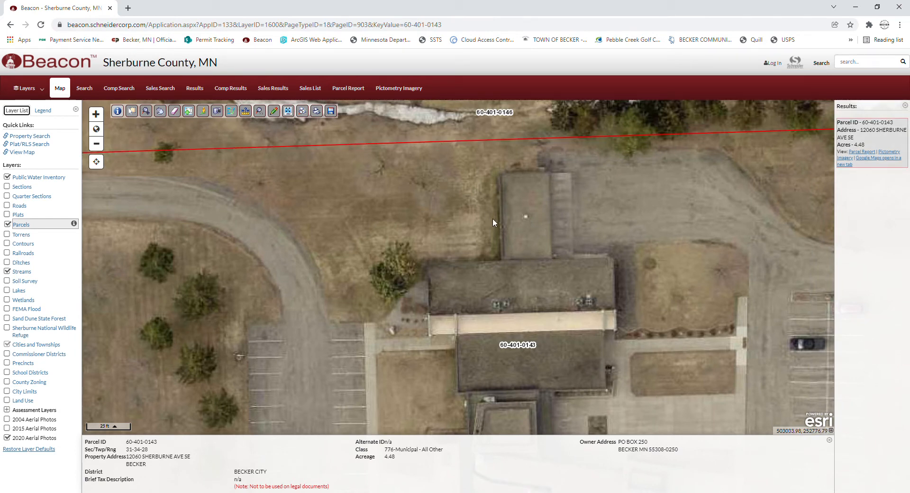
{"action": "scroll", "coordinate": [490, 217], "scroll_direction": "down", "scroll_amount": 1}
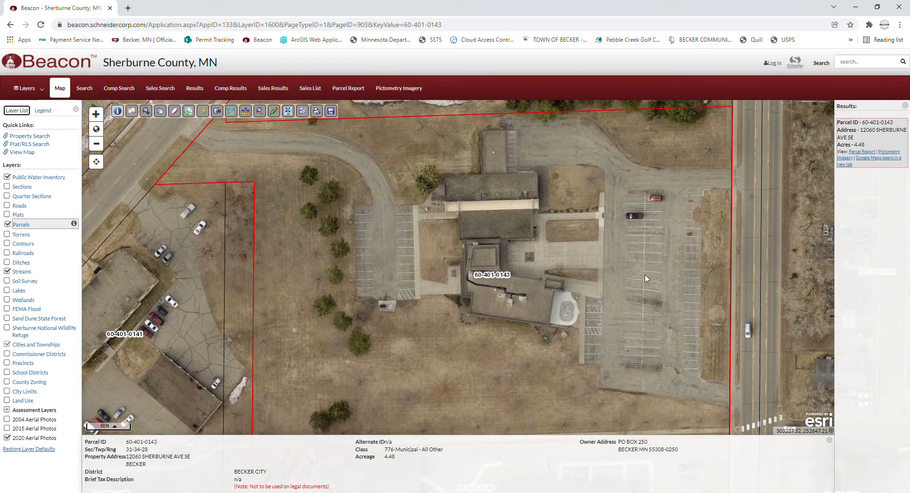
{"action": "left_click_drag", "start_coordinate": [484, 194], "coordinate": [497, 213]}
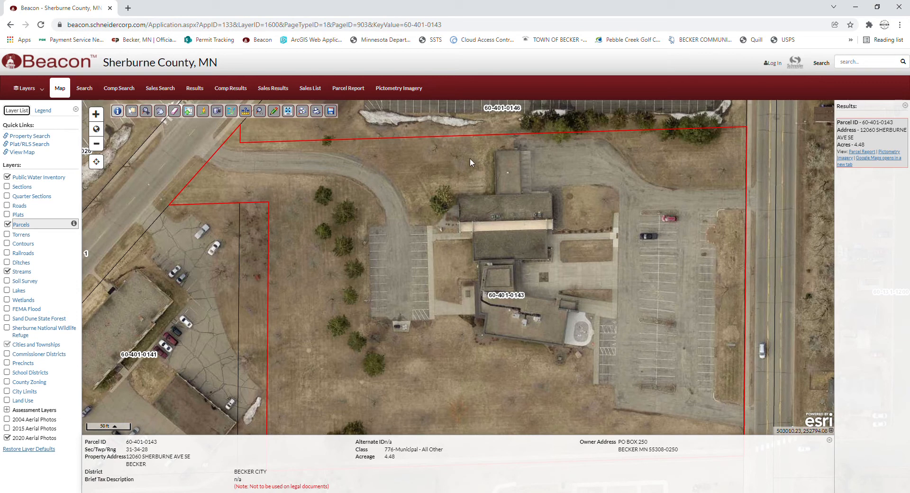
{"action": "scroll", "coordinate": [468, 164], "scroll_direction": "up", "scroll_amount": 1}
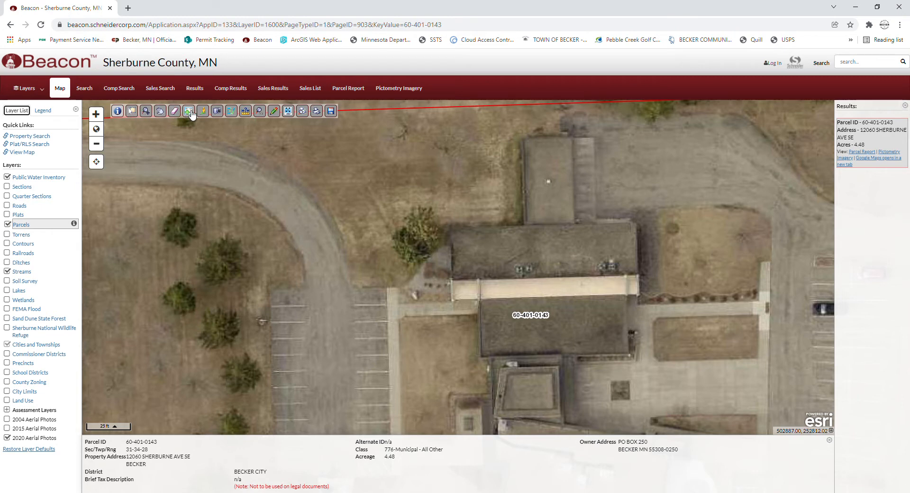
- Measure a straight line in feet across the lawn northwest of the building and clear the measurement
{"action": "left_click", "coordinate": [247, 112]}
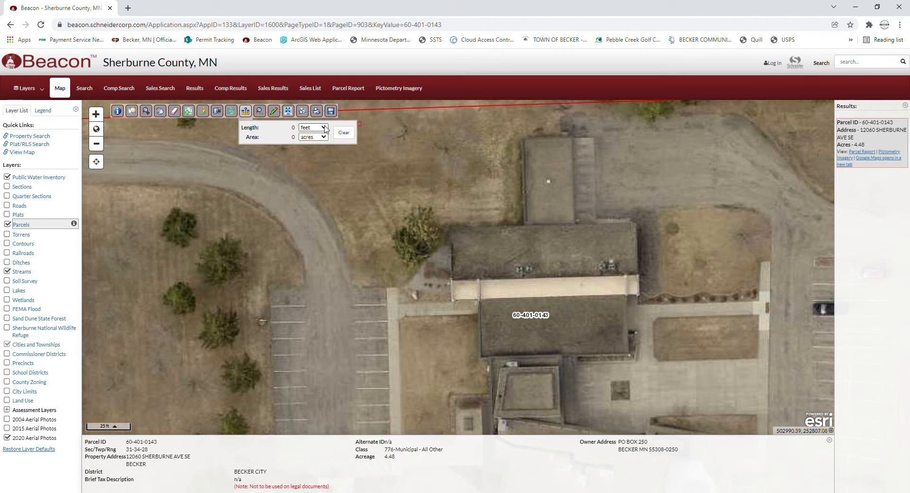
{"action": "left_click", "coordinate": [290, 131]}
{"action": "left_click", "coordinate": [443, 132]}
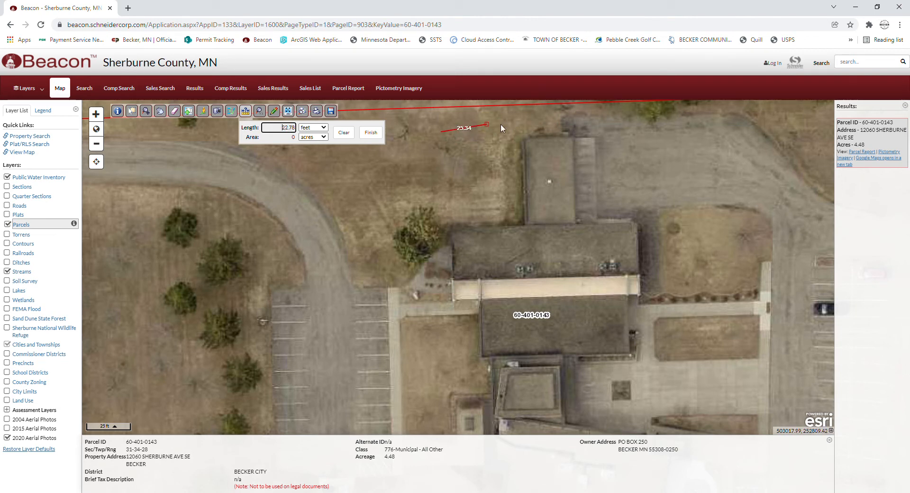
{"action": "left_click", "coordinate": [525, 122]}
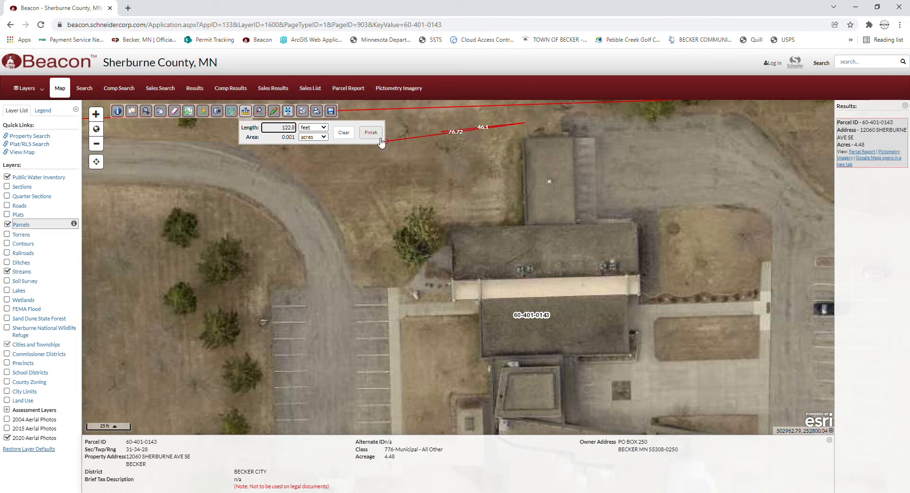
{"action": "left_click", "coordinate": [374, 136]}
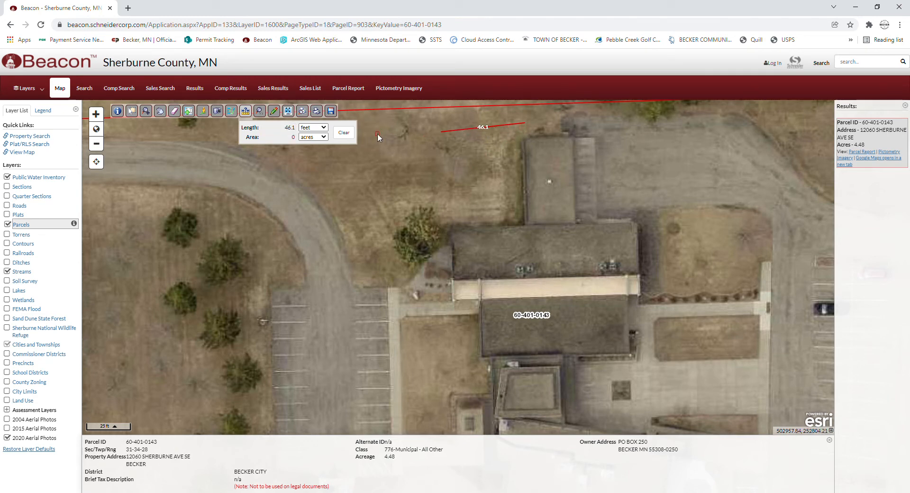
{"action": "left_click", "coordinate": [344, 133]}
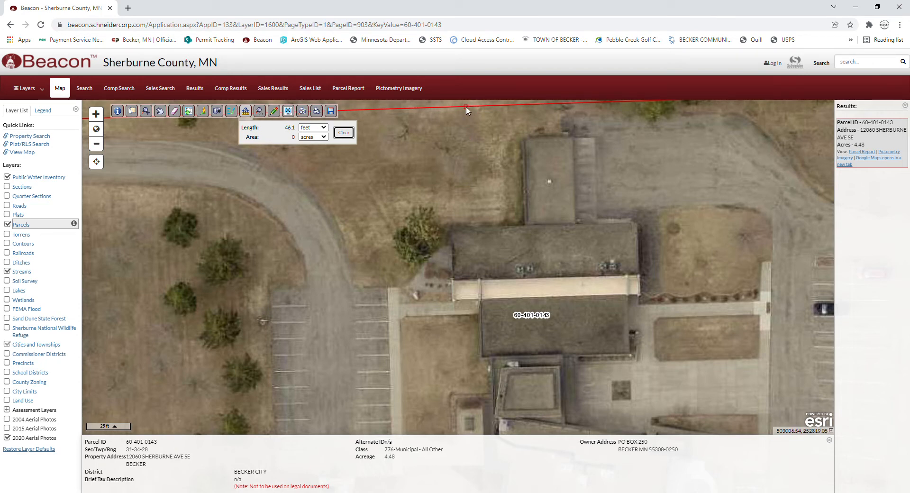
- Measure test distances starting from two points on the parcel's northern boundary line, clearing each measurement
{"action": "left_click", "coordinate": [465, 108]}
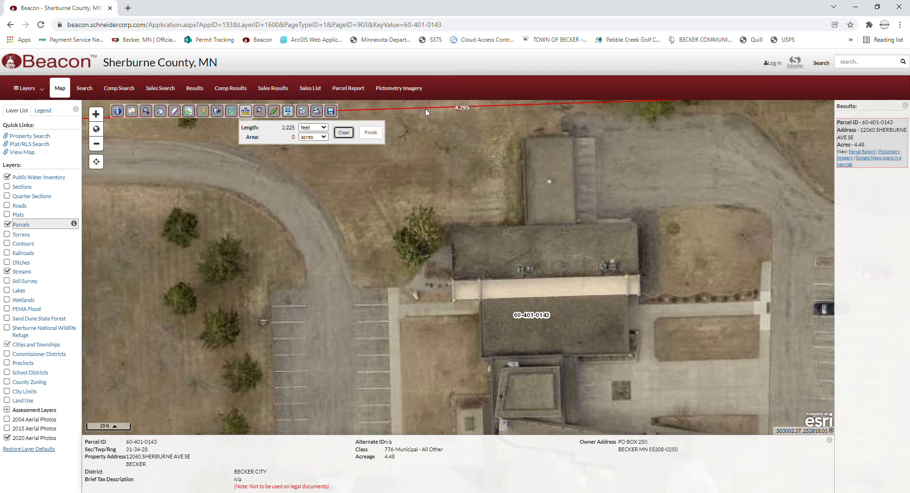
{"action": "left_click", "coordinate": [370, 133]}
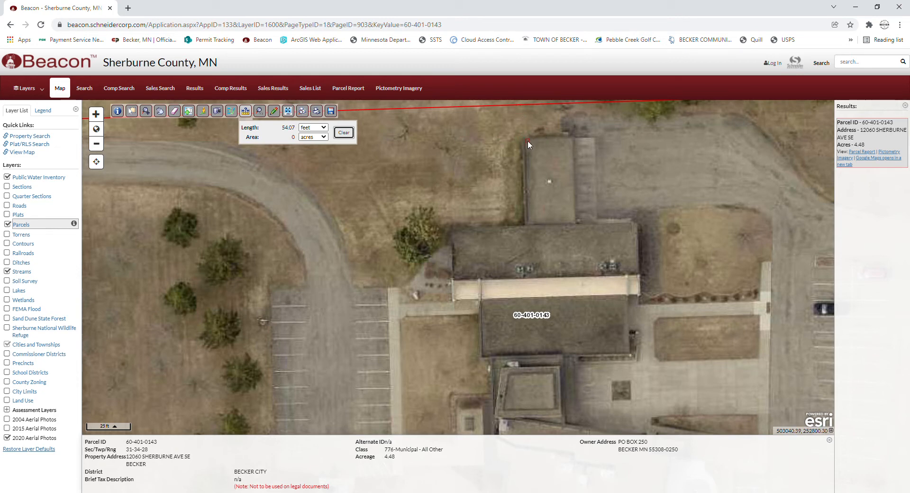
{"action": "left_click", "coordinate": [521, 105]}
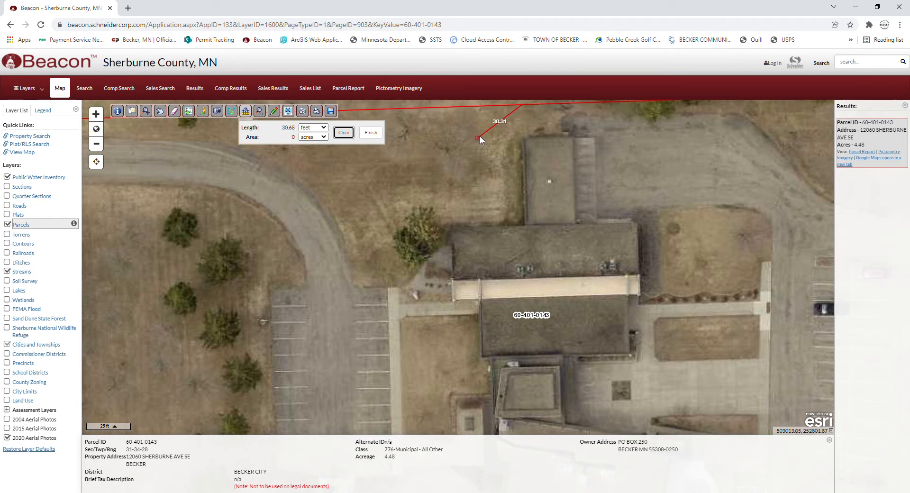
{"action": "left_click", "coordinate": [374, 134]}
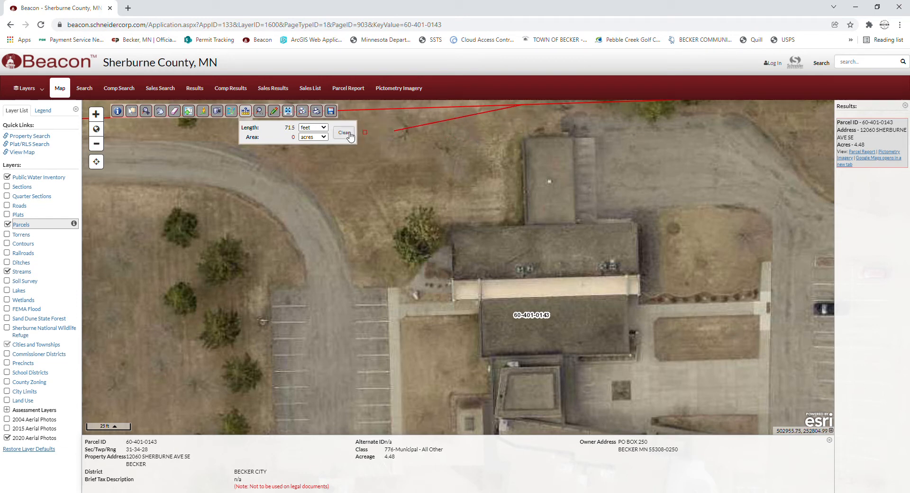
{"action": "left_click", "coordinate": [348, 134]}
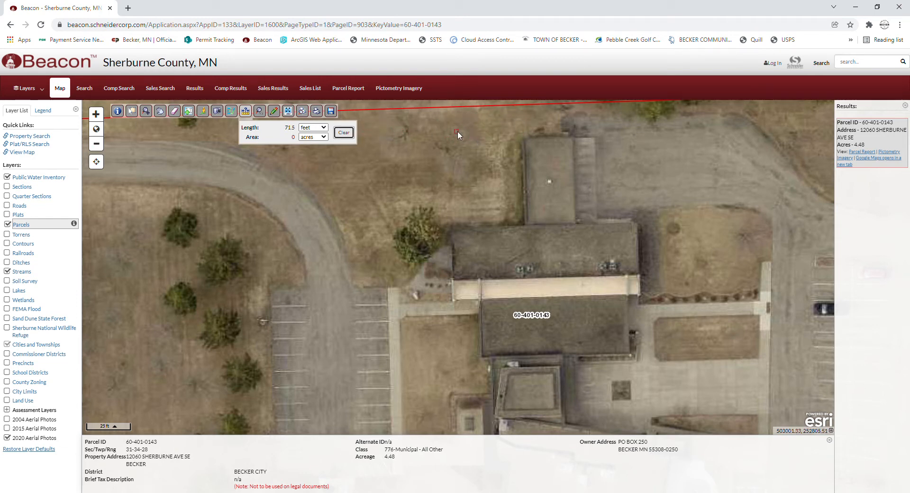
- Outline a square structure about 10 by 10 ft on the lawn northwest of the building with the measure tool
{"action": "left_click", "coordinate": [484, 143]}
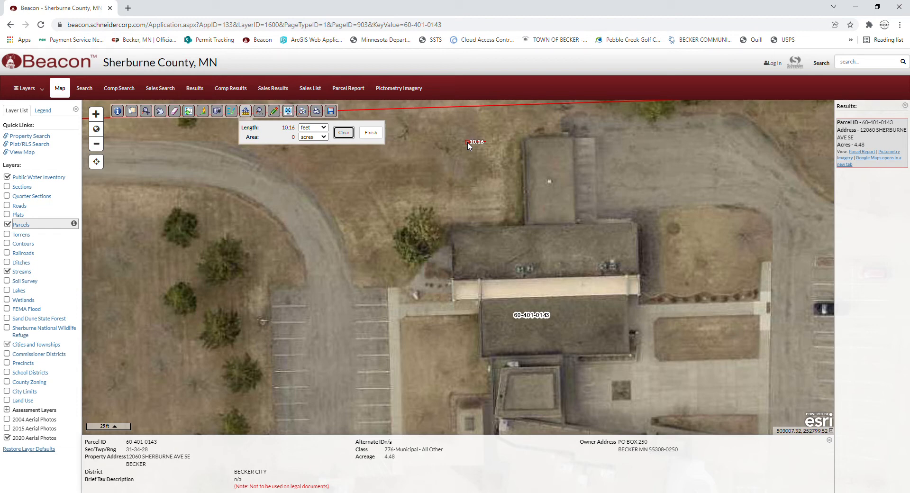
{"action": "left_click", "coordinate": [467, 142]}
{"action": "left_click", "coordinate": [468, 160]}
{"action": "left_click", "coordinate": [486, 158]}
{"action": "left_click", "coordinate": [487, 143]}
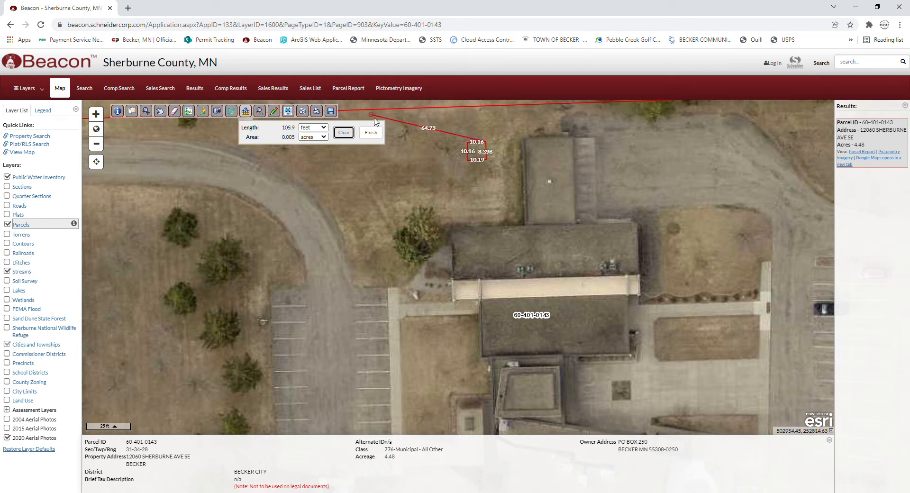
{"action": "left_click", "coordinate": [379, 133]}
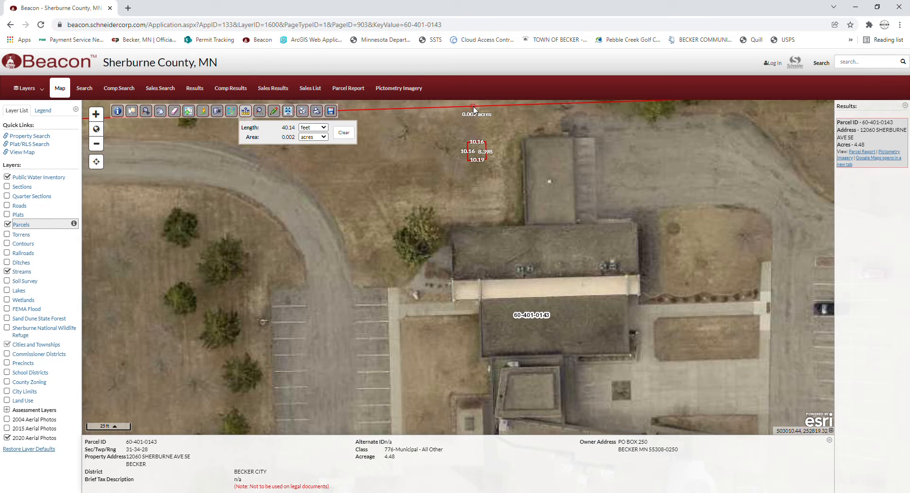
- Draw a measured line about 19 ft long from the parcel's northern boundary to the top edge of the outlined square
{"action": "left_click", "coordinate": [473, 108]}
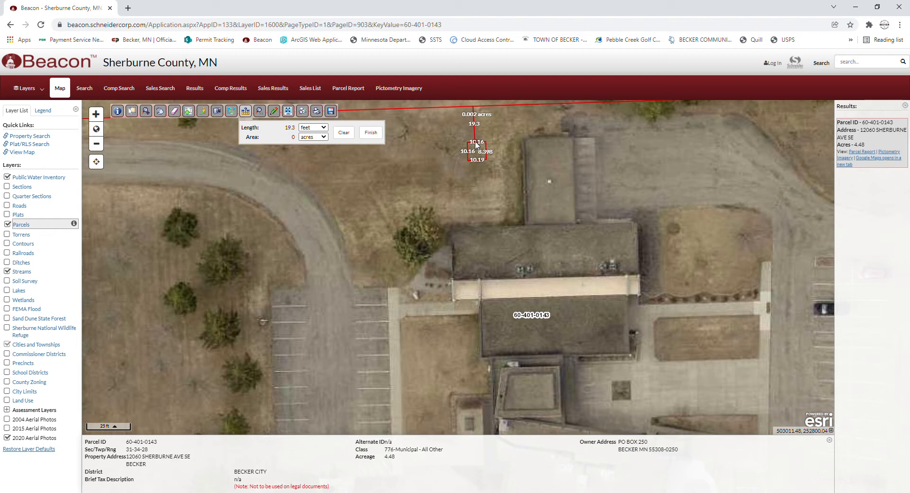
{"action": "left_click", "coordinate": [475, 142]}
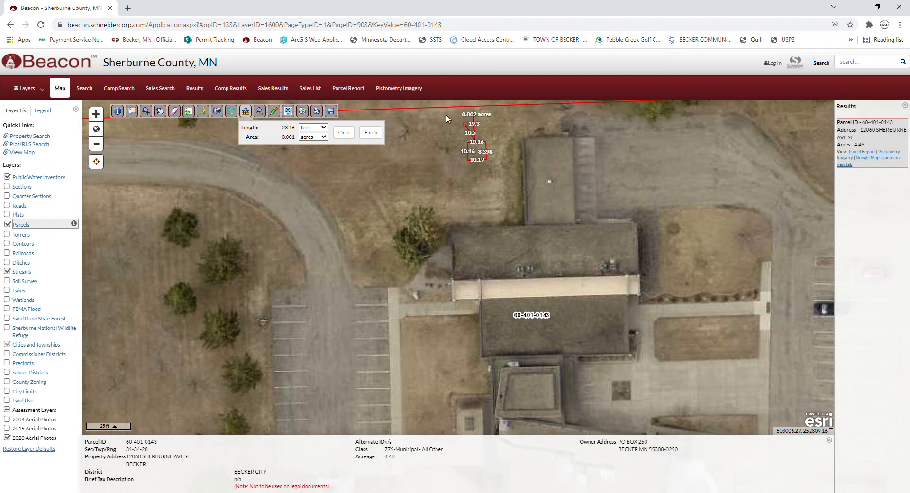
{"action": "left_click", "coordinate": [371, 134]}
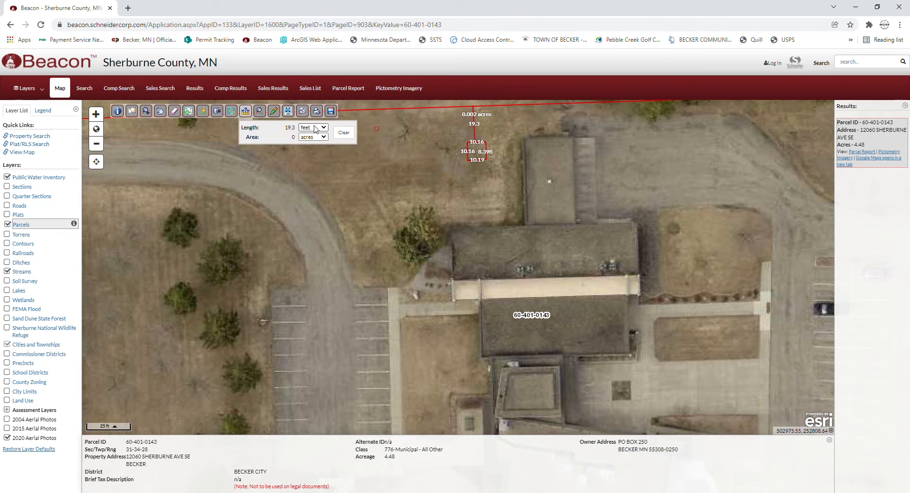
{"action": "left_click", "coordinate": [345, 135]}
- Generate an 8.5x11 portrait PDF of the map at a scale of 1in = 25ft, and close it
{"action": "scroll", "coordinate": [654, 241], "scroll_direction": "down", "scroll_amount": 1}
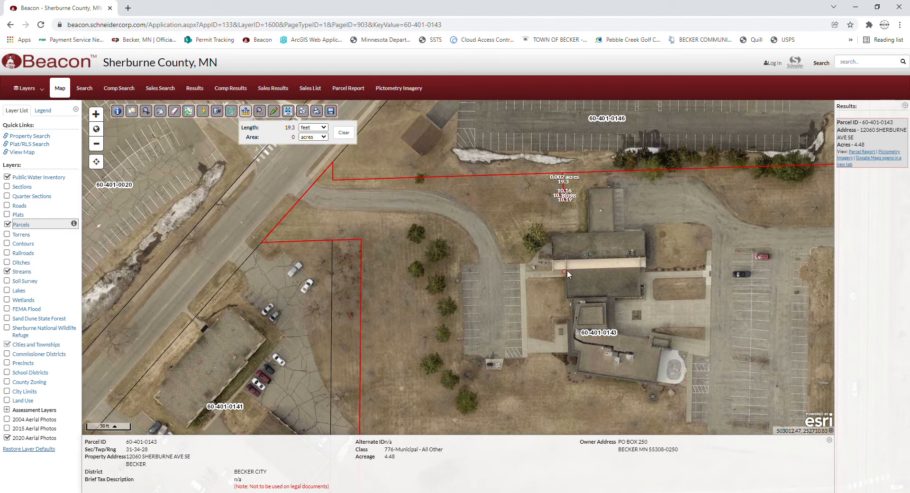
{"action": "scroll", "coordinate": [569, 205], "scroll_direction": "up", "scroll_amount": 1}
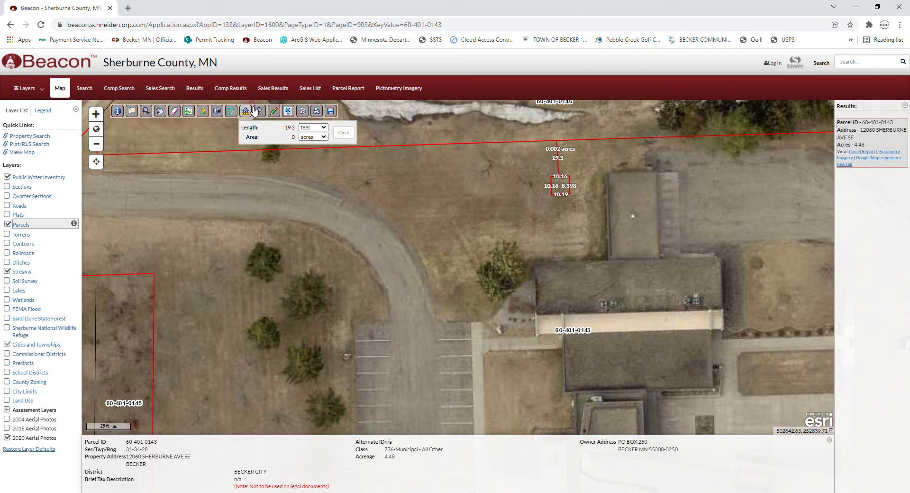
{"action": "left_click", "coordinate": [571, 170]}
{"action": "left_click", "coordinate": [304, 111]}
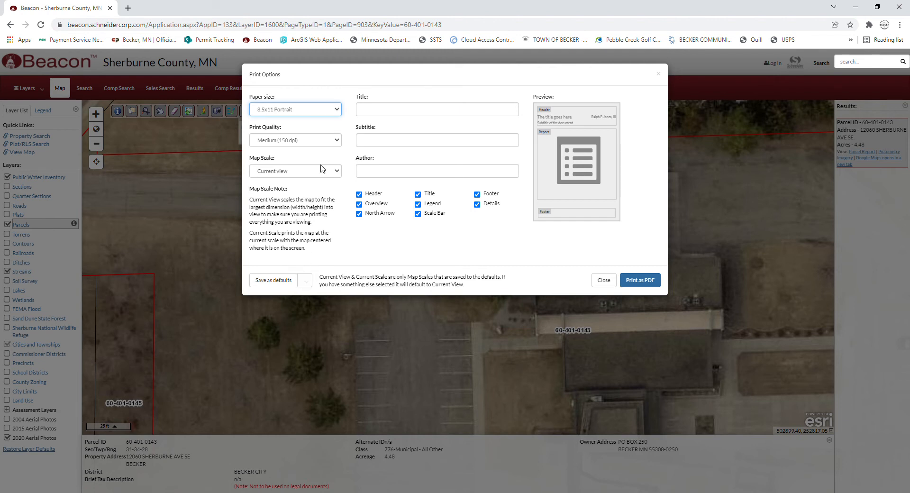
{"action": "left_click", "coordinate": [338, 175]}
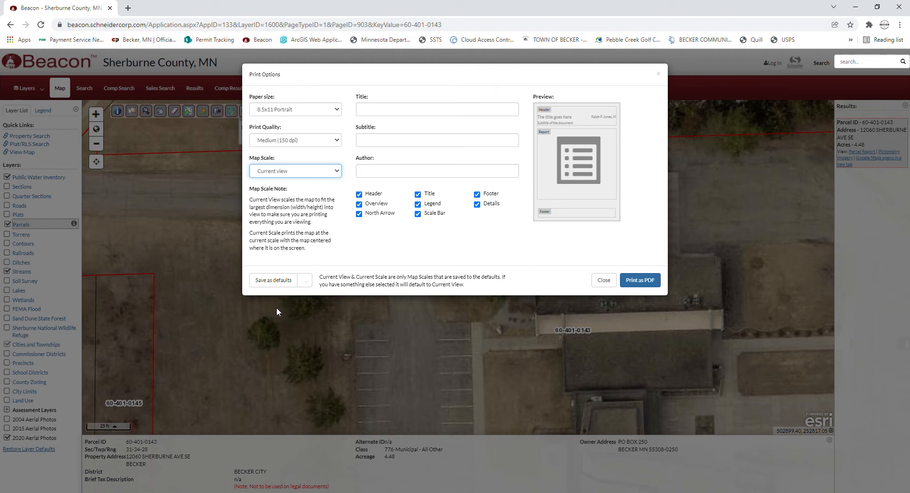
{"action": "key", "text": "Down"}
{"action": "left_click", "coordinate": [647, 282]}
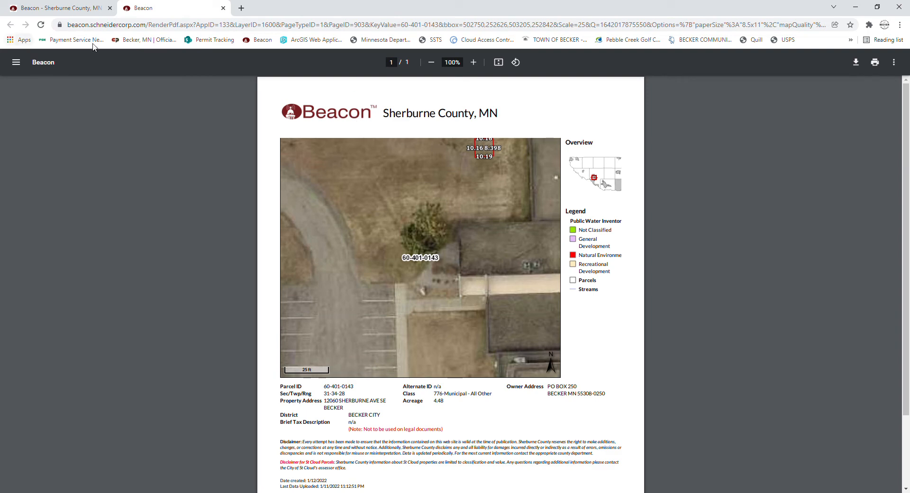
{"action": "left_click", "coordinate": [107, 7]}
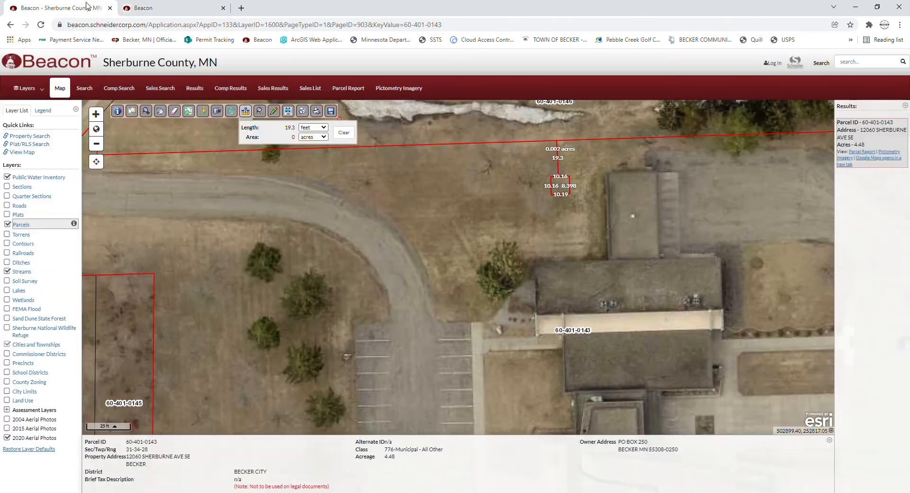
{"action": "left_click", "coordinate": [222, 8]}
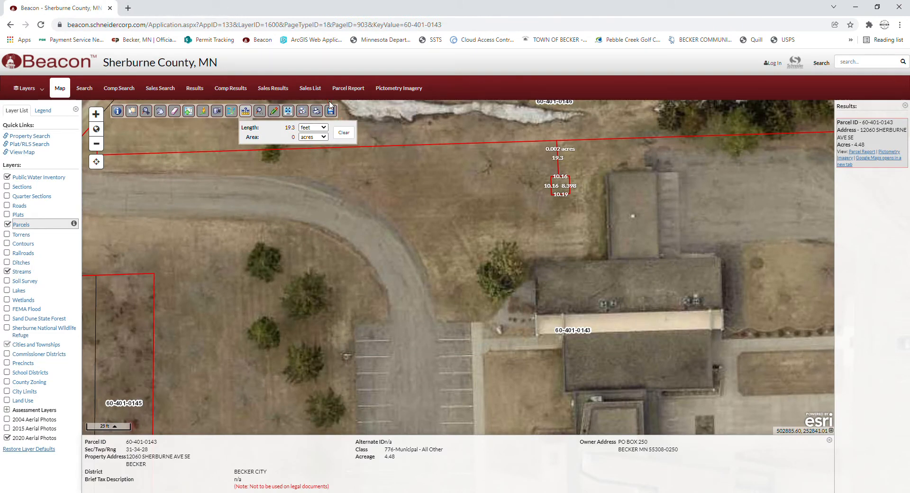
- Print the map as an 8.5x11 portrait PDF at a scale of 1in = 50ft
{"action": "left_click", "coordinate": [304, 113]}
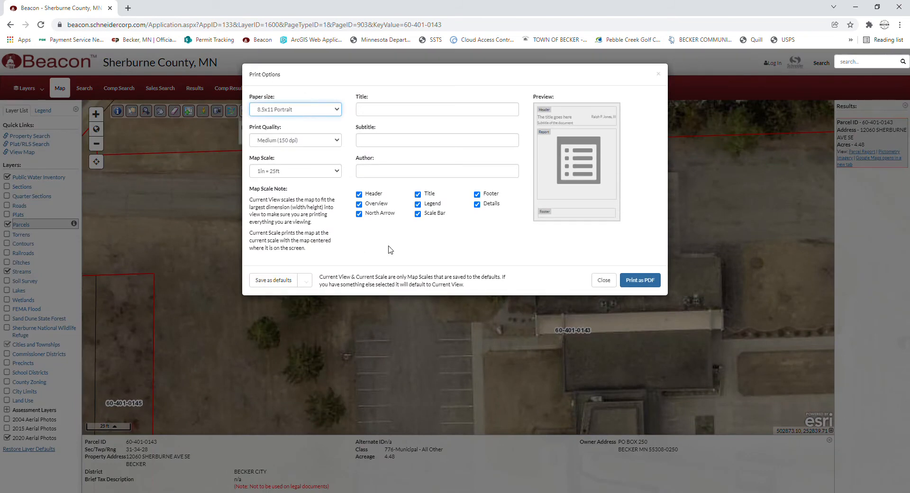
{"action": "left_click", "coordinate": [328, 173]}
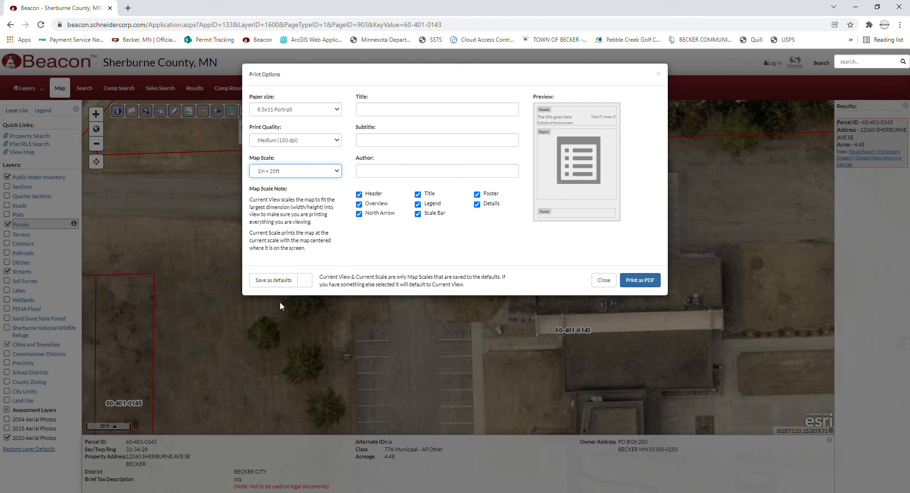
{"action": "left_click", "coordinate": [644, 280]}
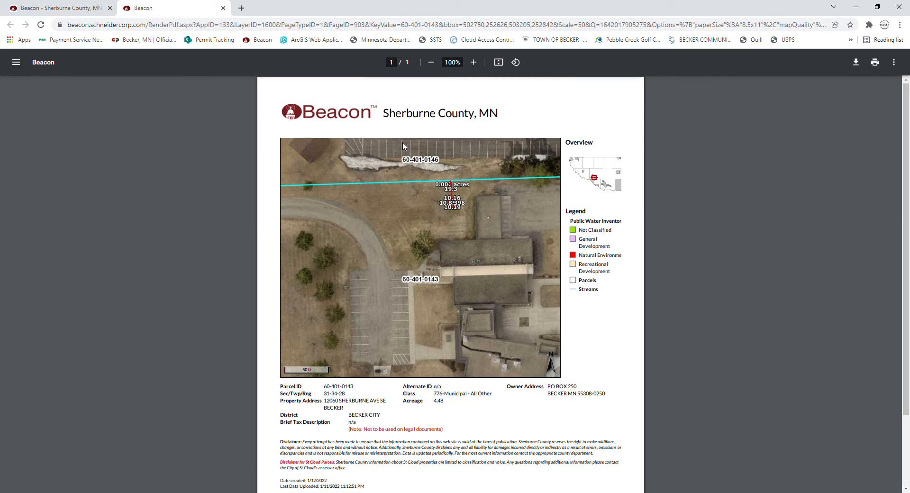
- Recentre the map on the outlined square with the identify tool, print another 1in = 50ft PDF, and close that PDF
{"action": "left_click", "coordinate": [61, 8]}
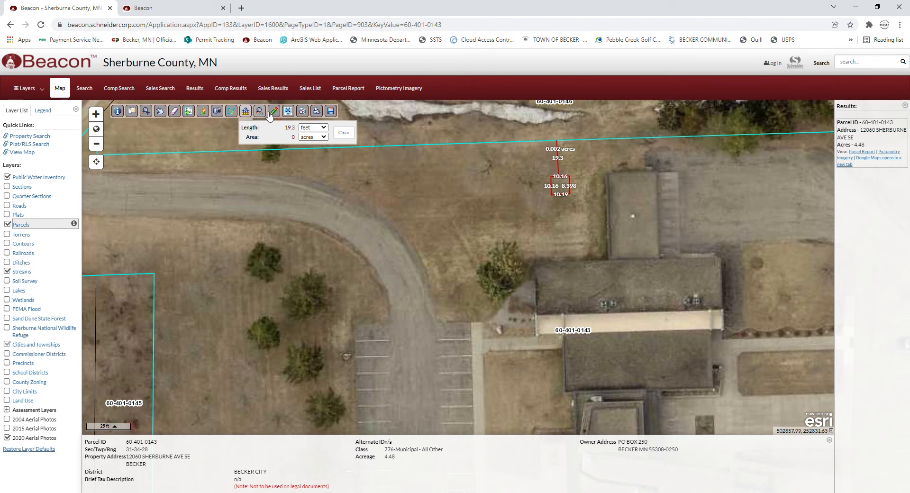
{"action": "left_click", "coordinate": [118, 113]}
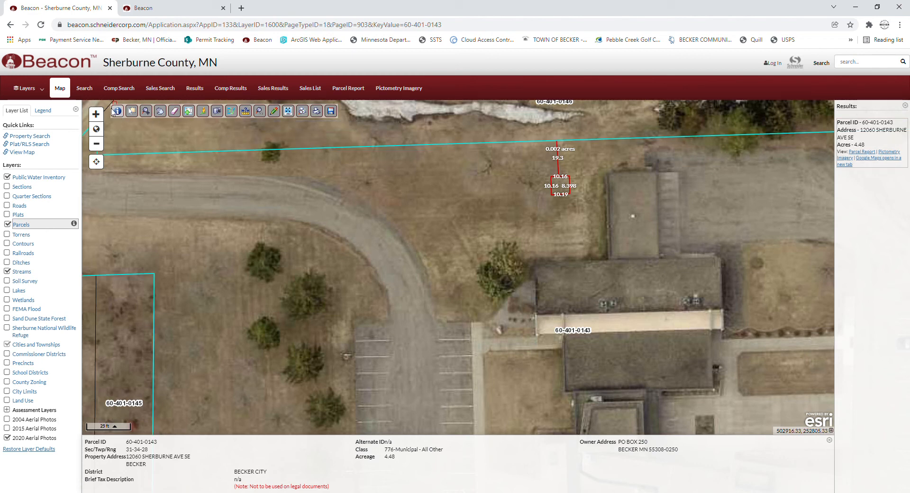
{"action": "left_click_drag", "start_coordinate": [500, 198], "coordinate": [356, 256]}
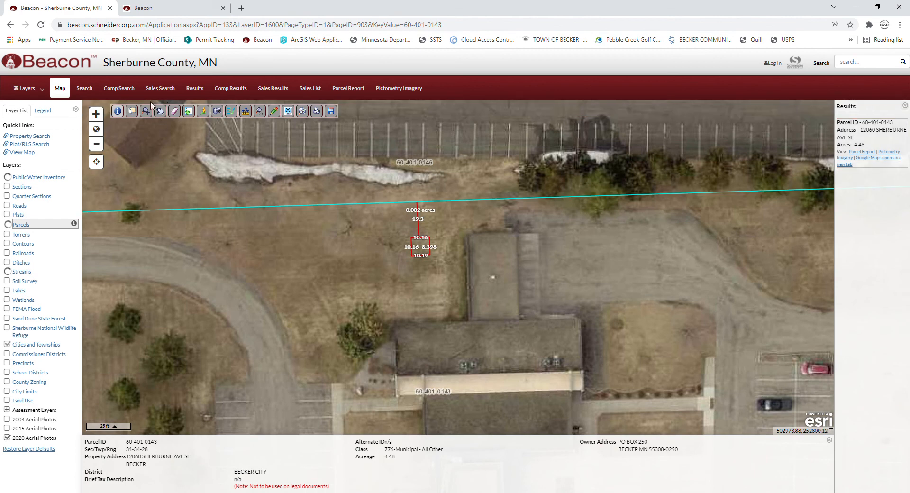
{"action": "left_click", "coordinate": [122, 118]}
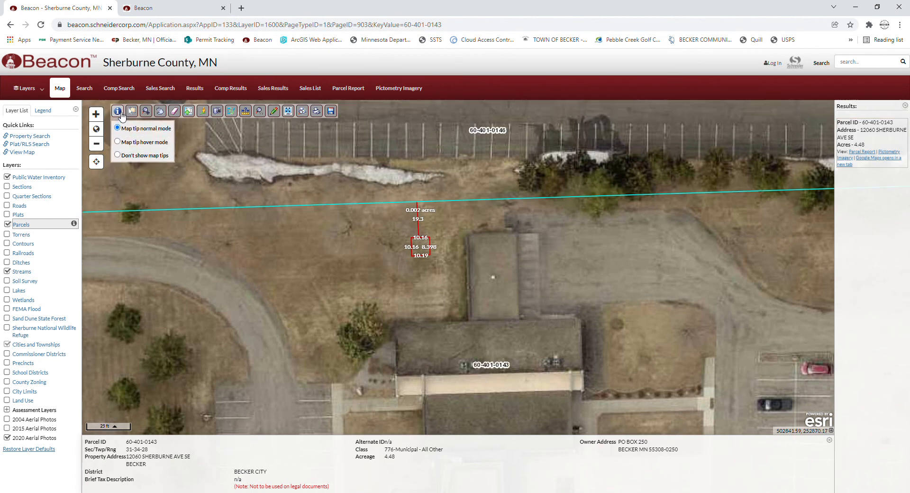
{"action": "left_click_drag", "start_coordinate": [349, 232], "coordinate": [390, 251]}
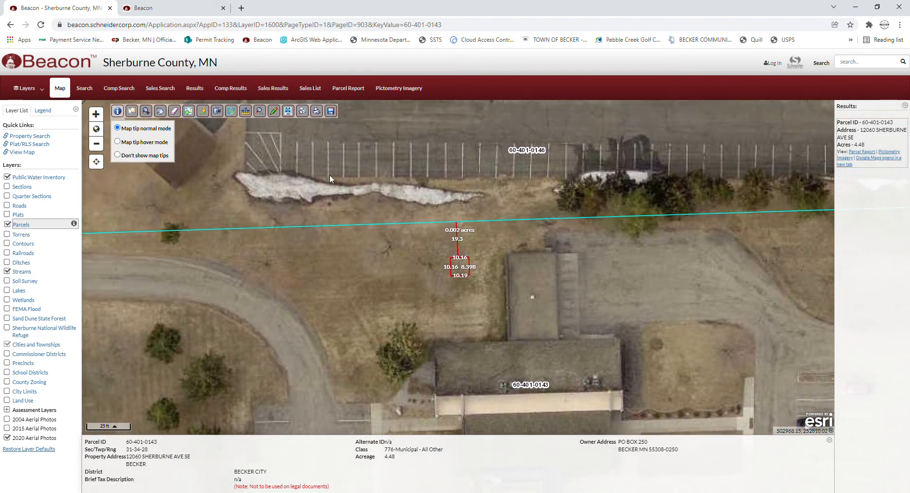
{"action": "left_click", "coordinate": [302, 111]}
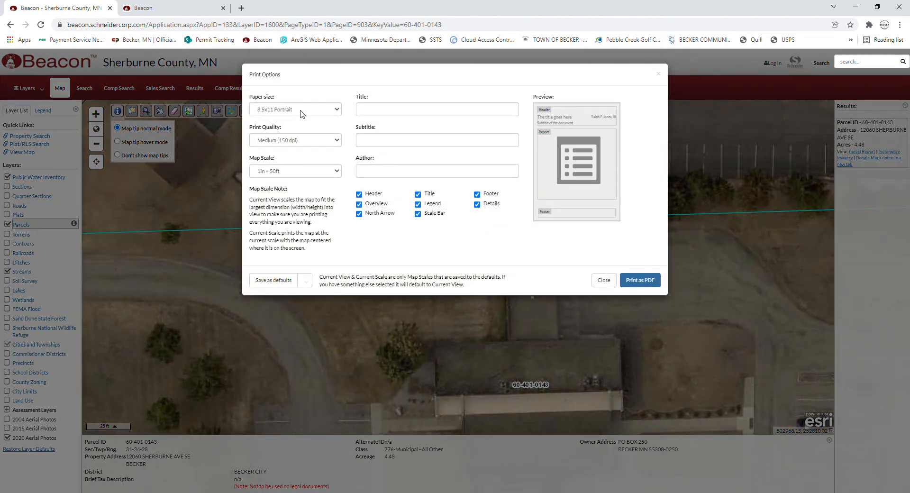
{"action": "left_click", "coordinate": [637, 281]}
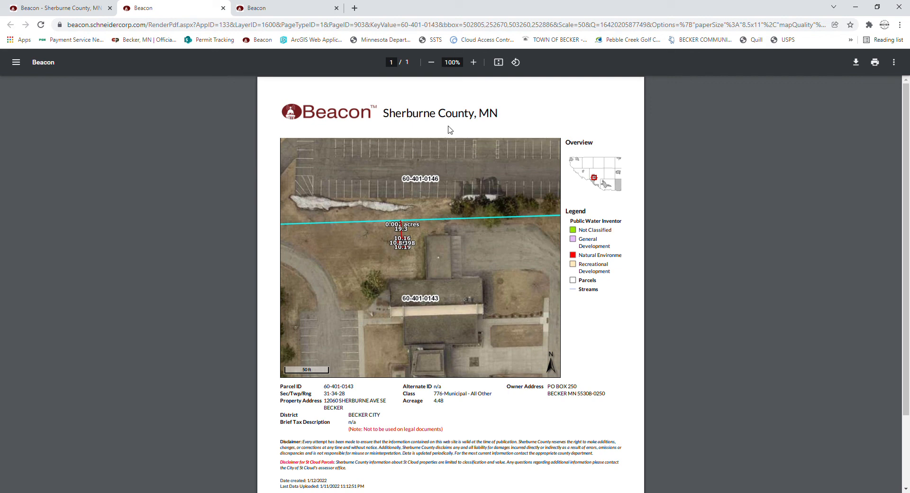
{"action": "key", "text": "ctrl+w"}
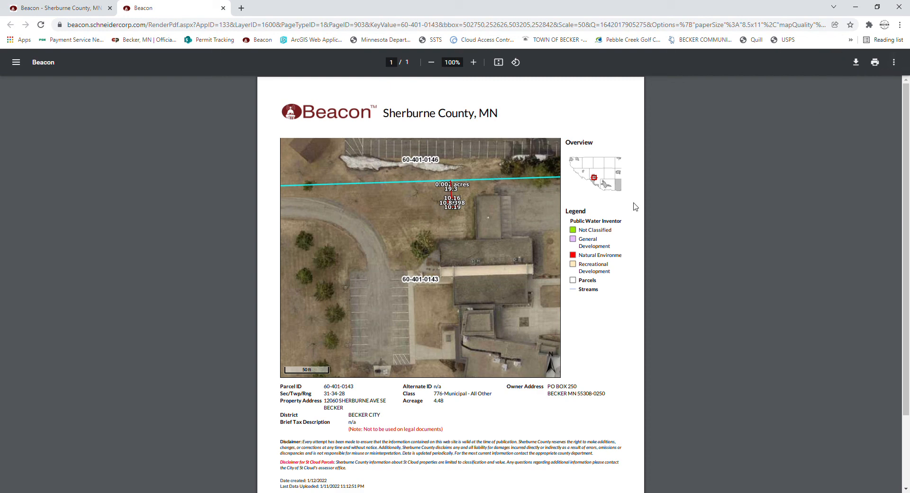
- Review the remaining 1in = 50ft PDF, including the map, parcel details and disclaimer
{"action": "left_click", "coordinate": [903, 67]}
{"action": "left_click", "coordinate": [726, 104]}
{"action": "scroll", "coordinate": [665, 193], "scroll_direction": "down", "scroll_amount": 2}
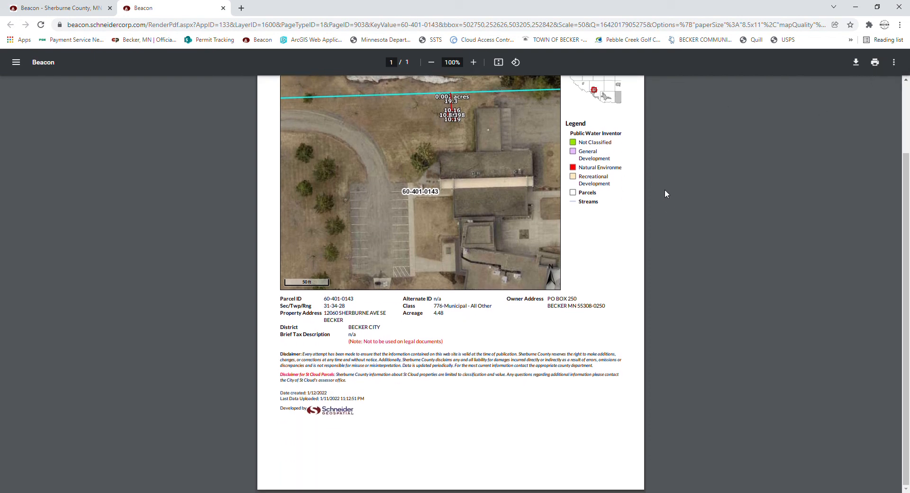
{"action": "scroll", "coordinate": [699, 208], "scroll_direction": "up", "scroll_amount": 2}
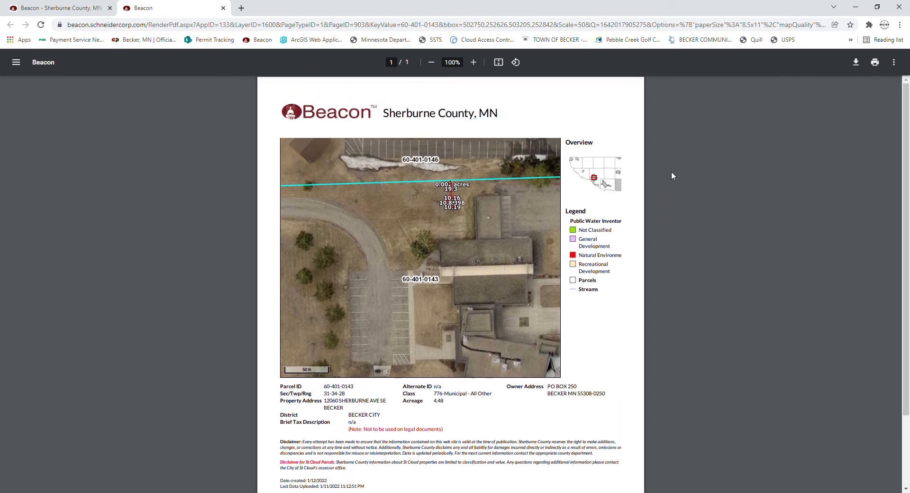